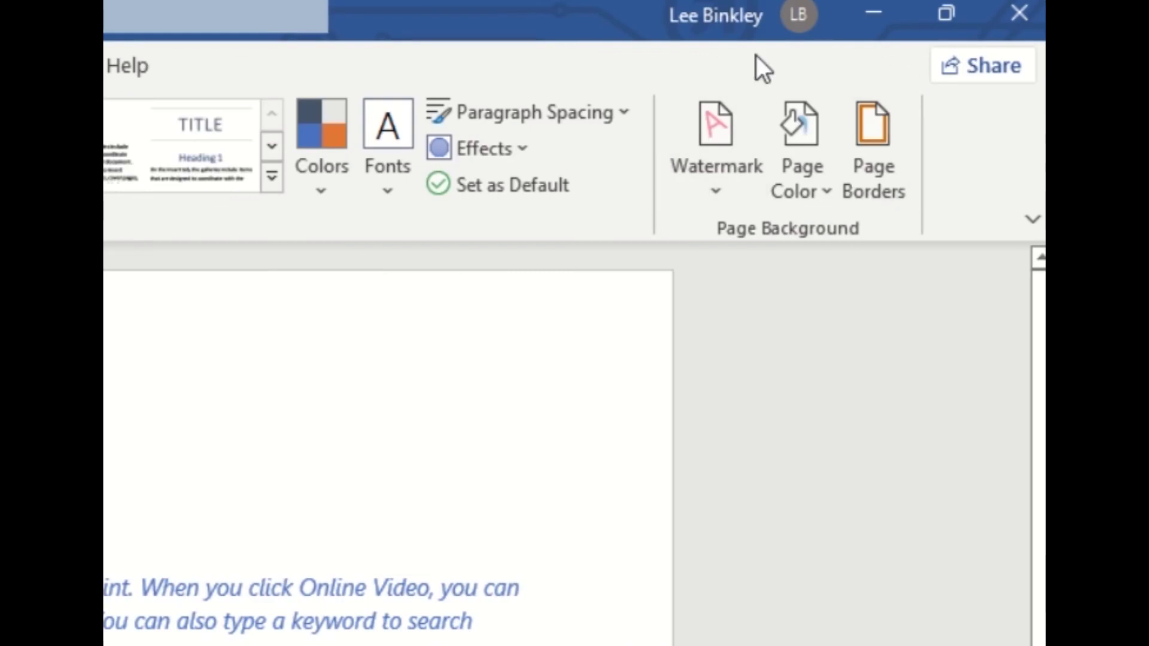
# Apply the built-in diagonal DO NOT COPY 1 watermark to the Watermarks page
pyautogui.click(717, 179)
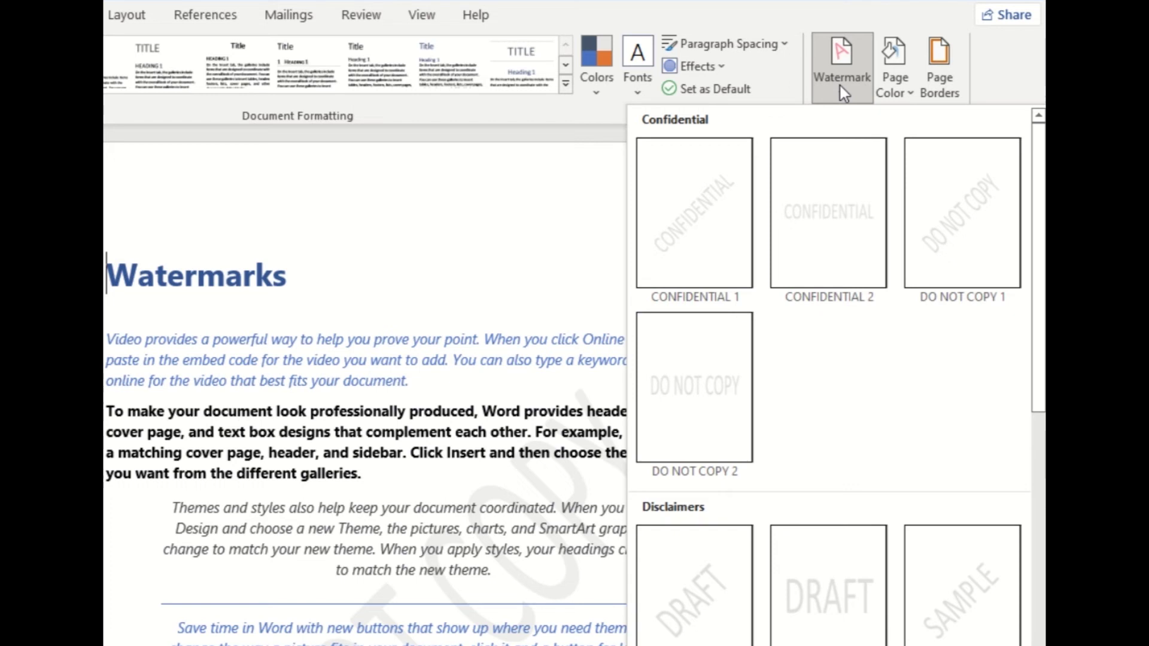
pyautogui.click(960, 212)
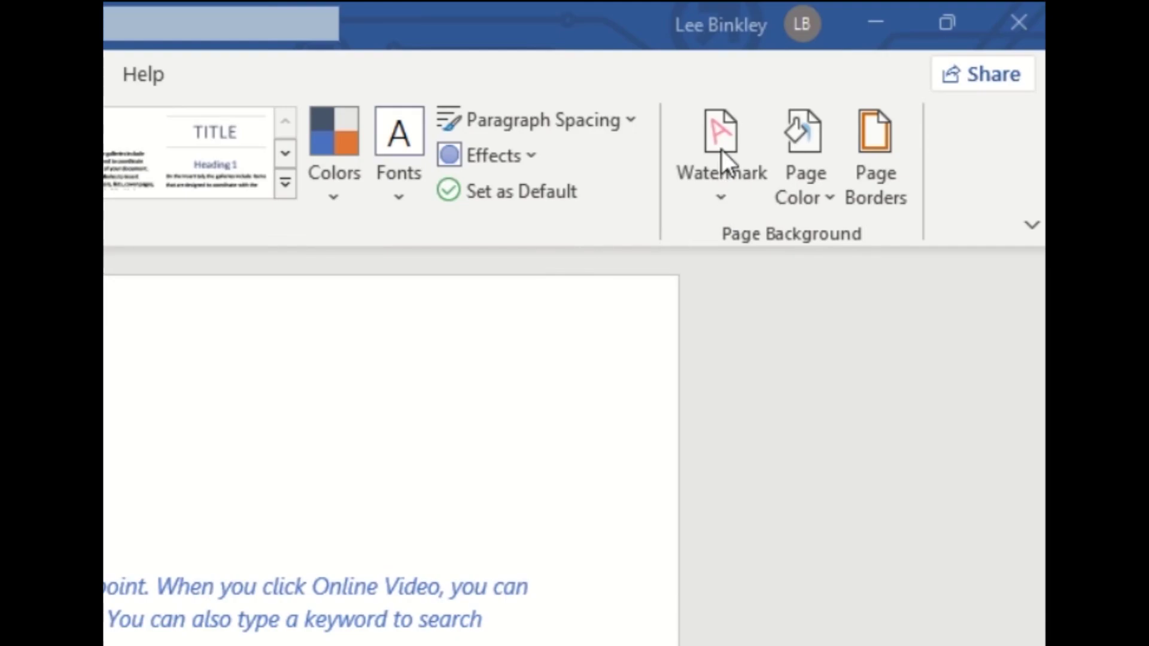
# Remove the DO NOT COPY watermark from the page through the Watermark gallery
pyautogui.click(722, 151)
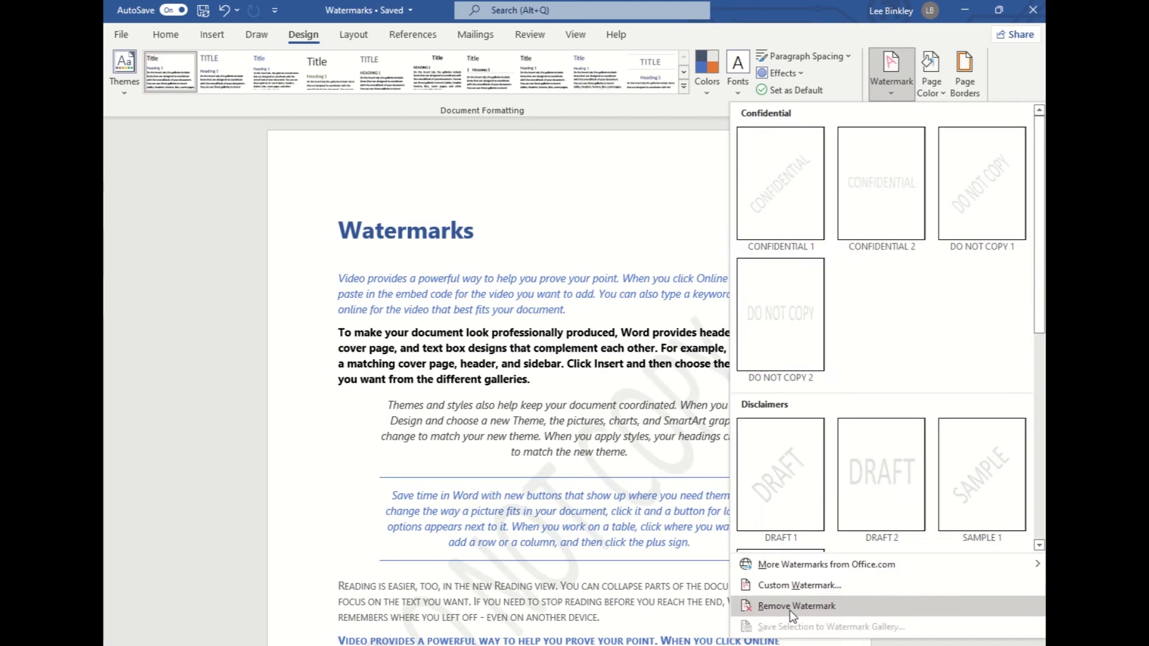
pyautogui.click(791, 608)
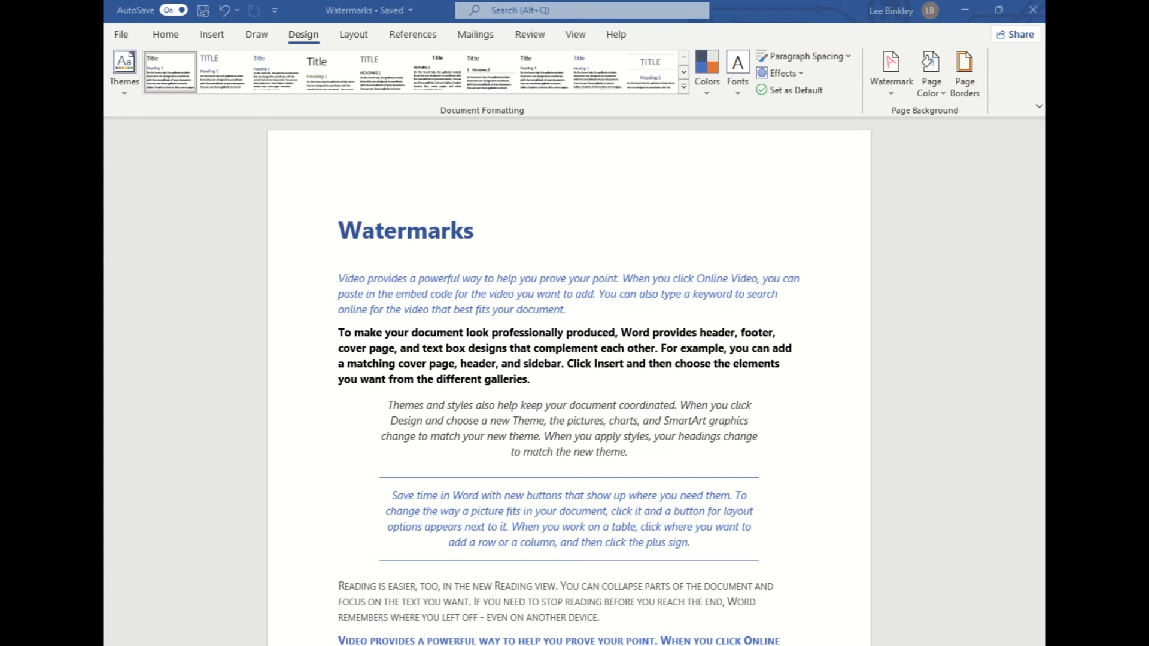
# Open the Custom Watermark dialog and choose the Text watermark option
pyautogui.click(893, 71)
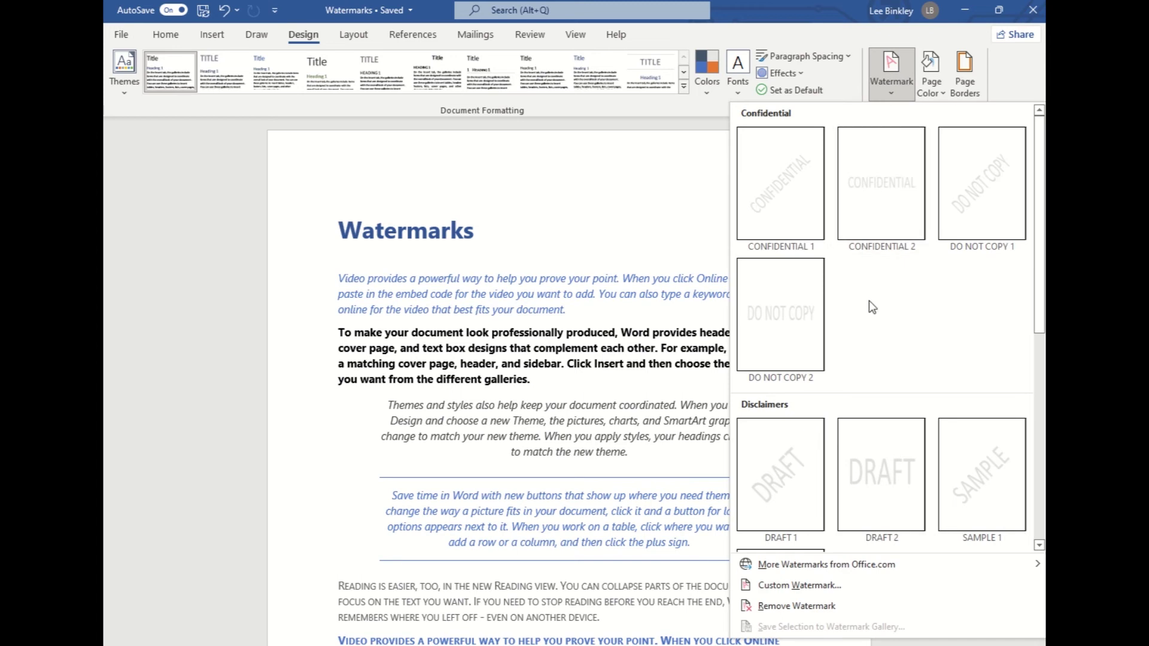
pyautogui.click(783, 589)
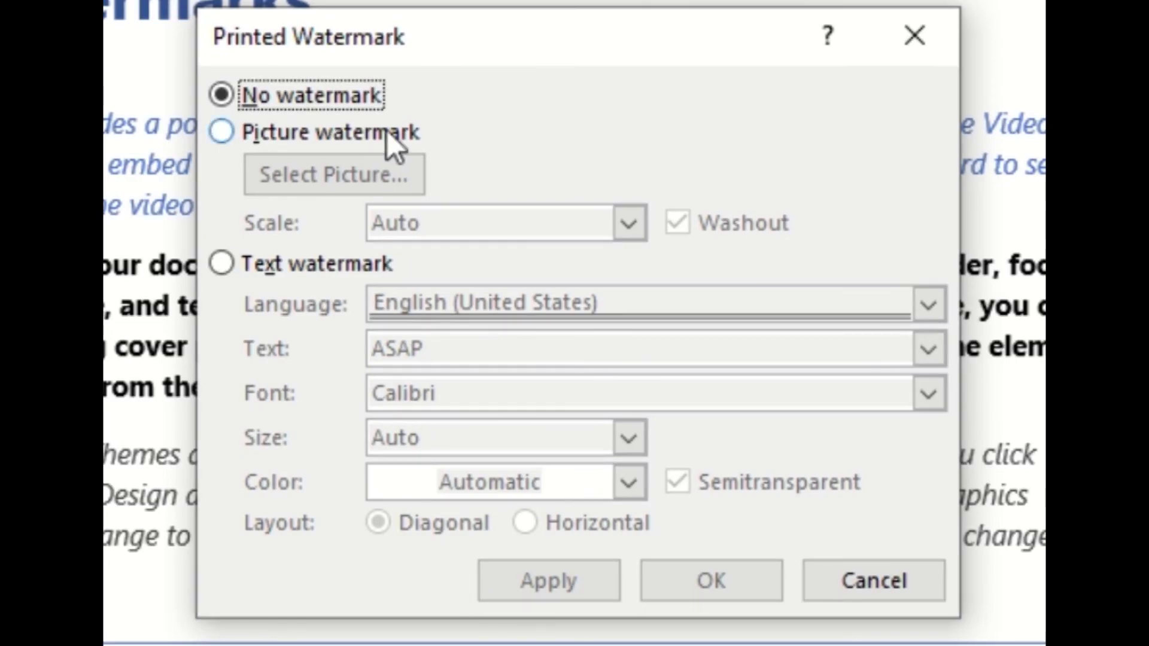
pyautogui.click(227, 270)
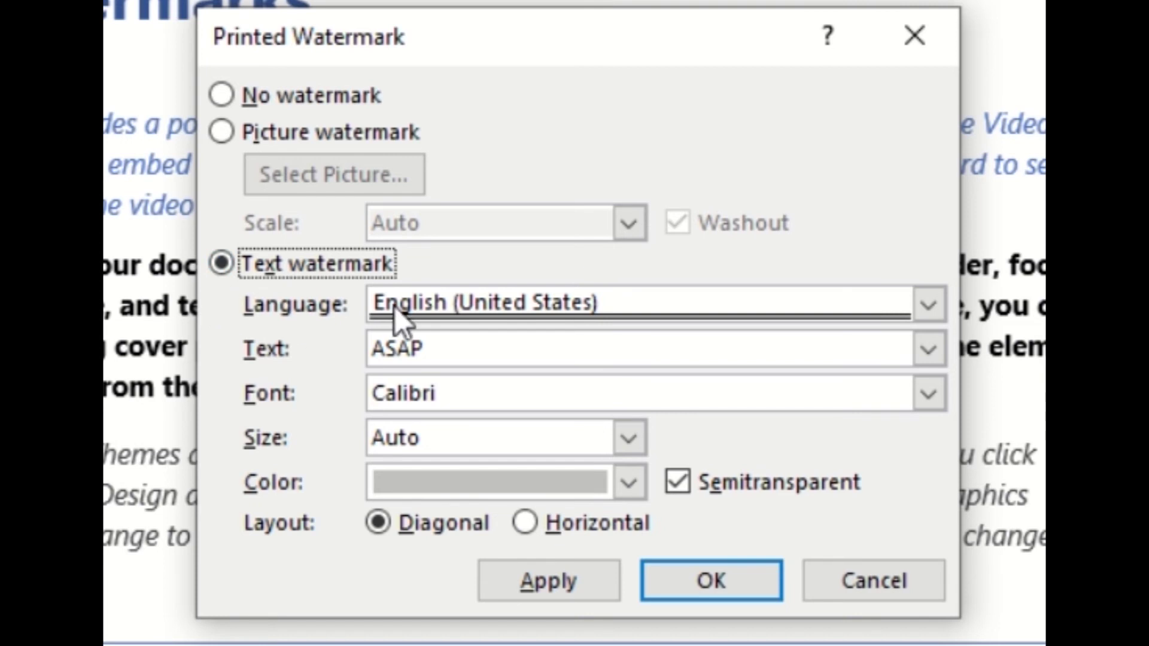
pyautogui.click(929, 306)
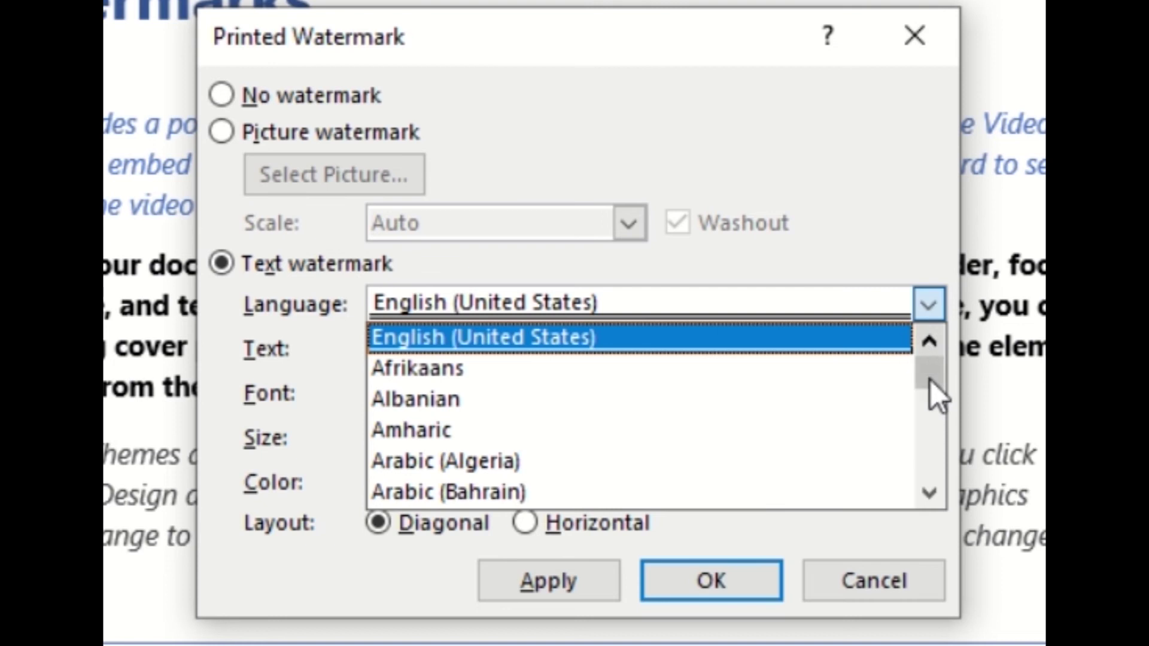
pyautogui.moveTo(932, 380); pyautogui.dragTo(936, 350)
pyautogui.click(929, 307)
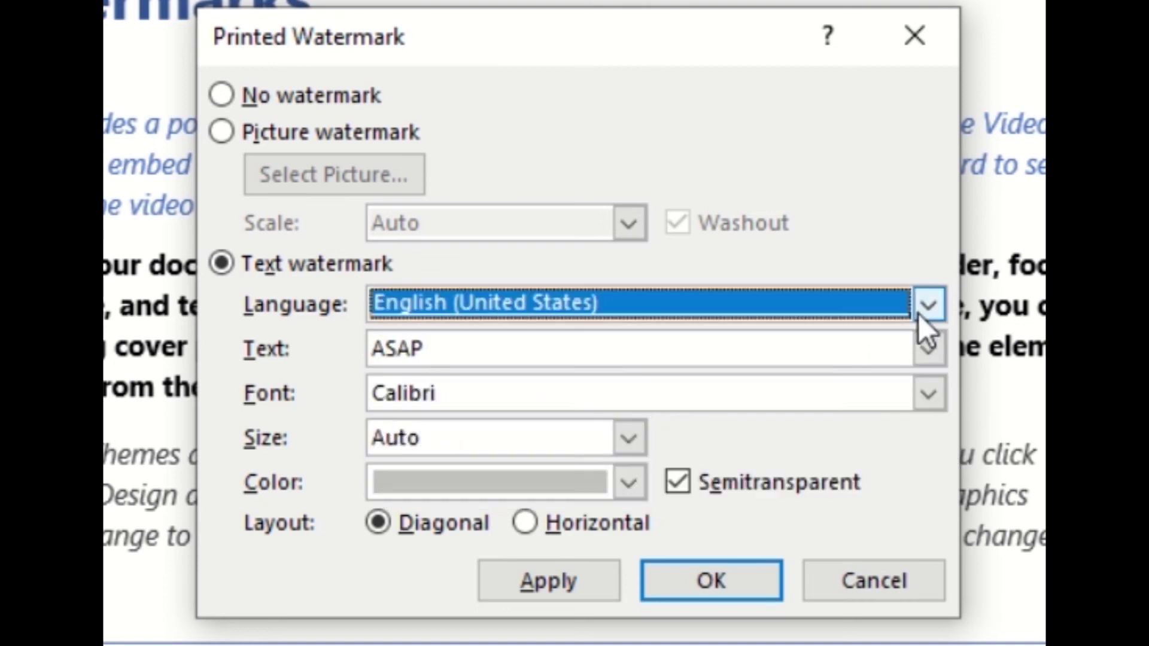
pyautogui.click(929, 352)
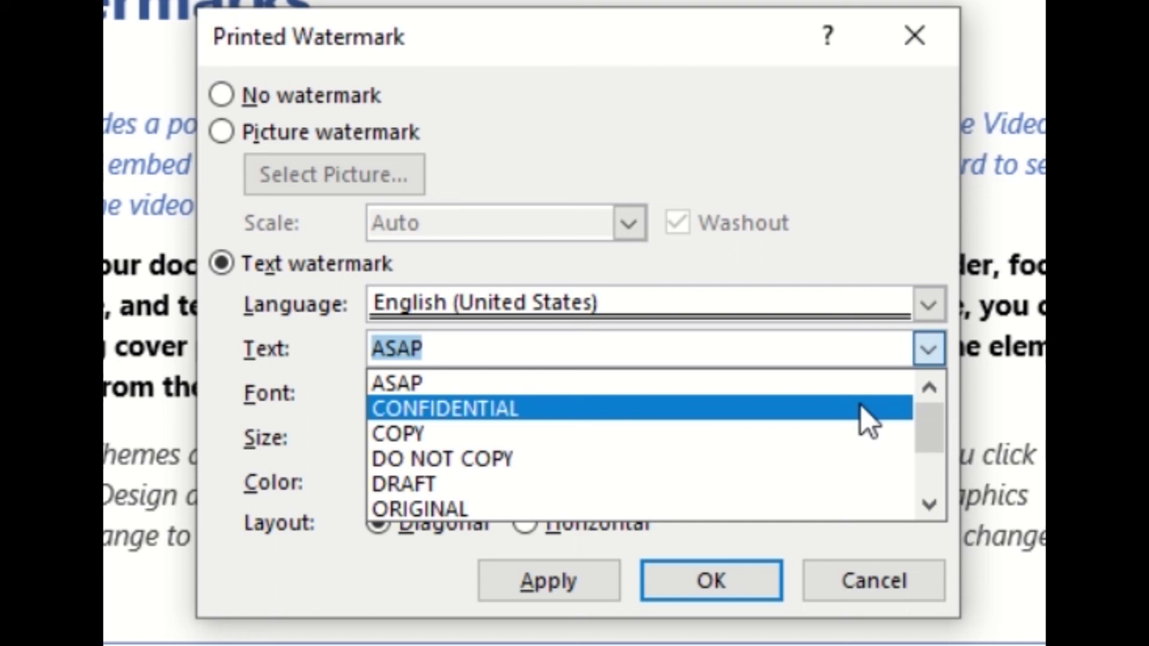
pyautogui.moveTo(926, 423); pyautogui.dragTo(932, 457)
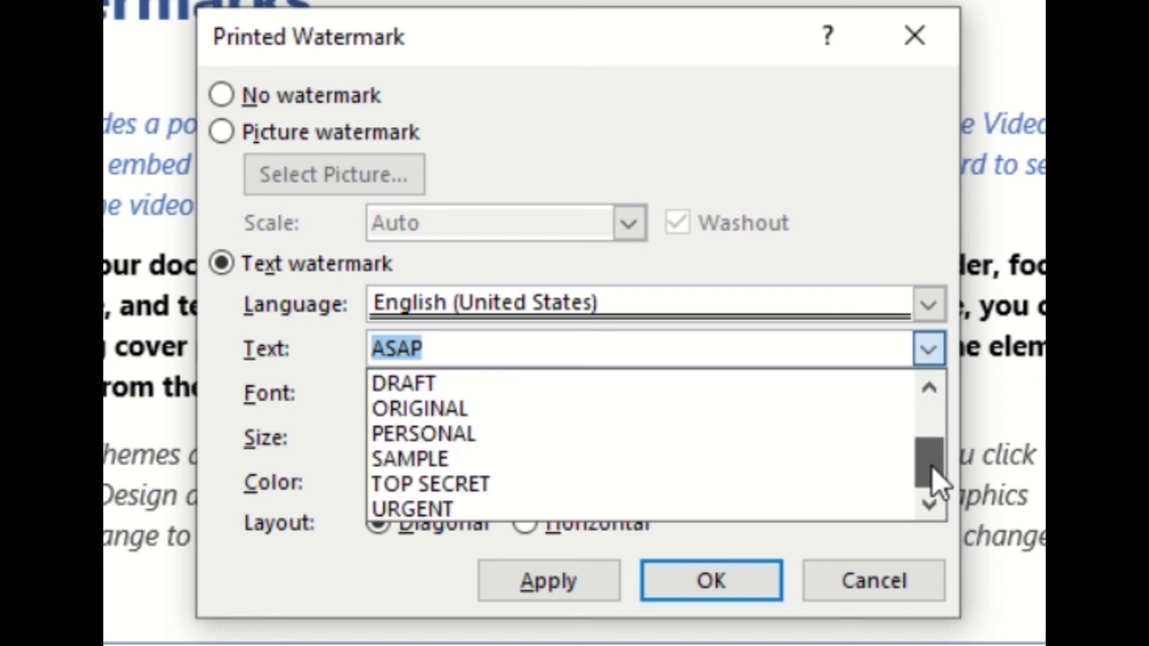
pyautogui.click(936, 348)
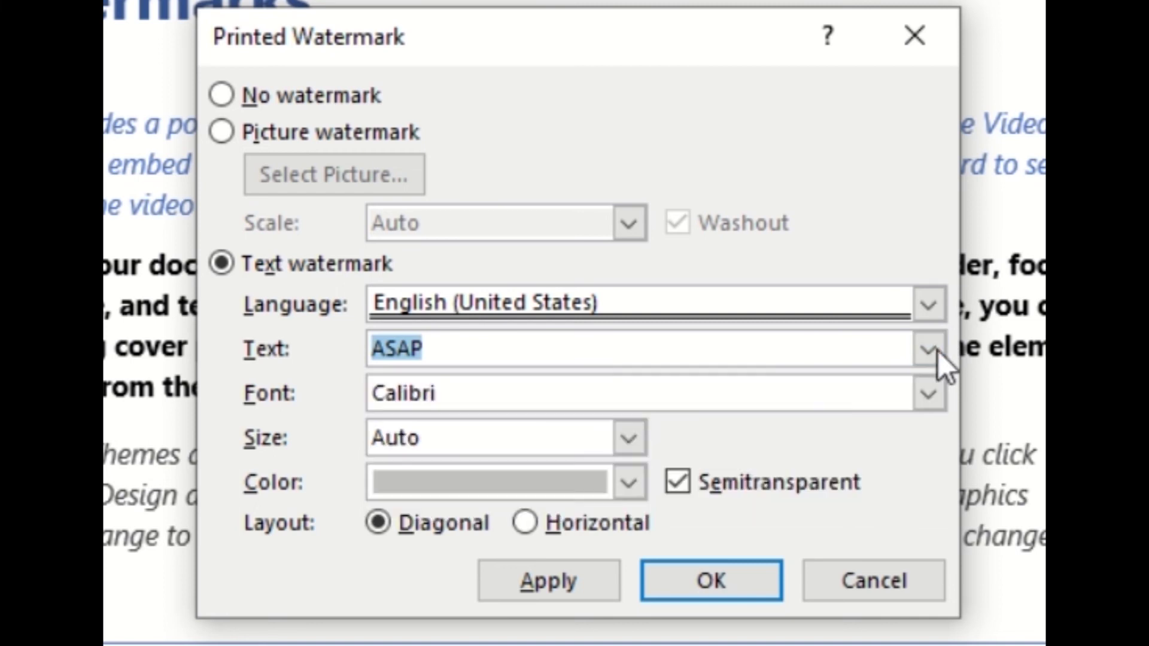
pyautogui.click(933, 394)
pyautogui.moveTo(924, 471); pyautogui.dragTo(937, 444)
pyautogui.click(935, 400)
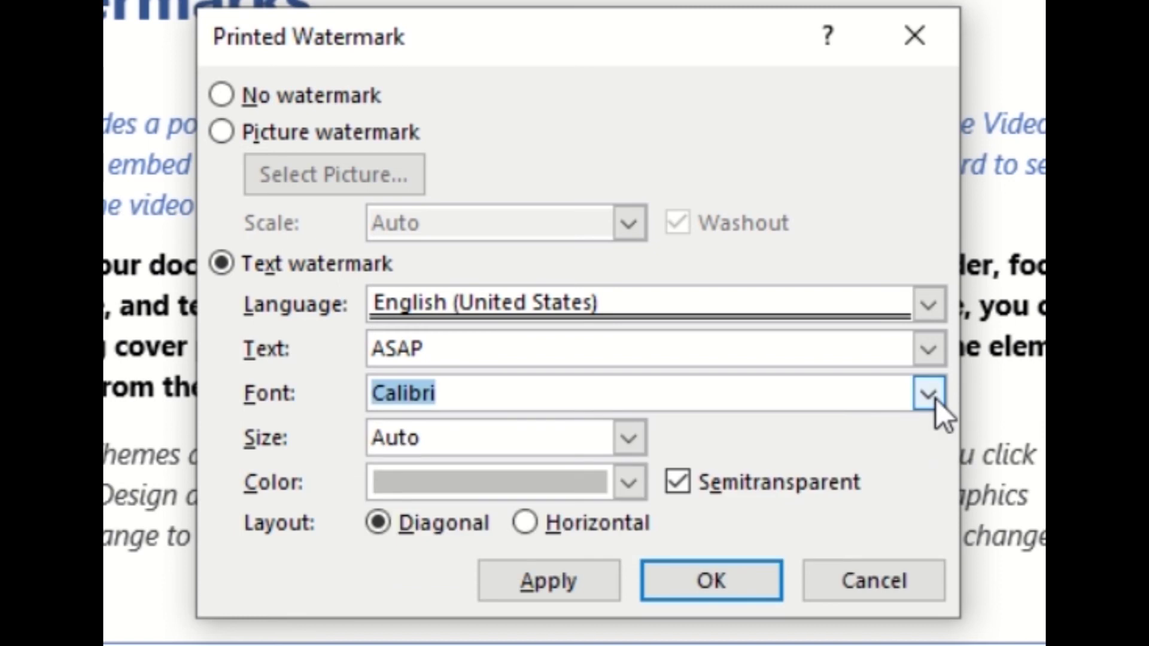
pyautogui.click(635, 434)
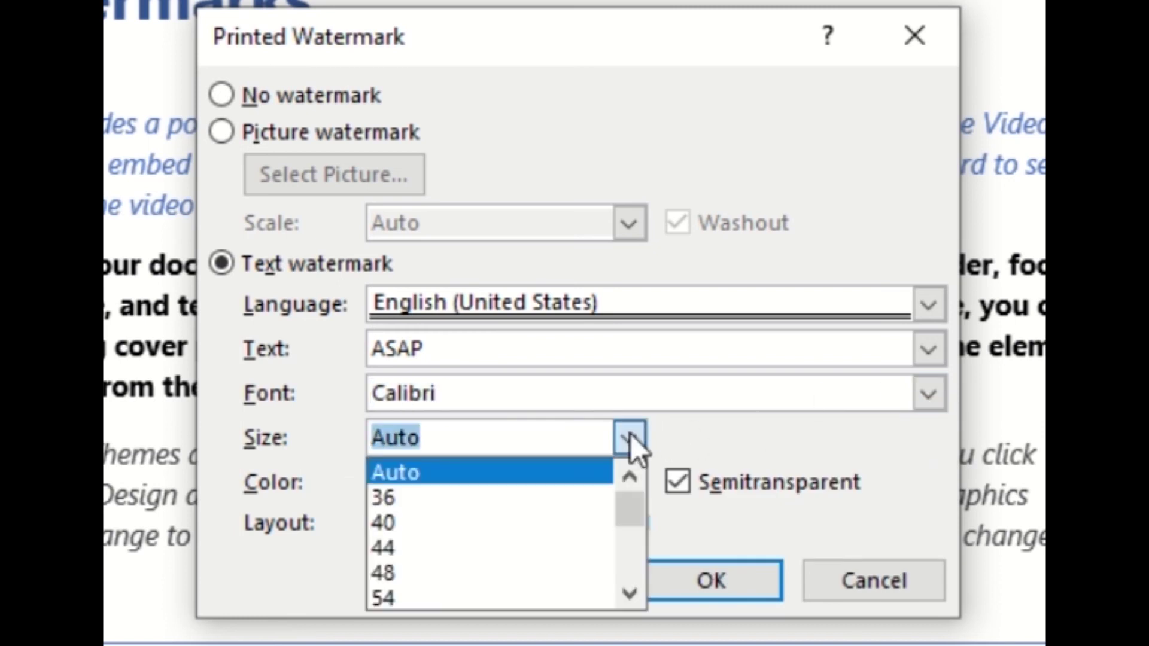
pyautogui.moveTo(630, 507)
pyautogui.mouseDown()
pyautogui.moveTo(629, 555)
pyautogui.moveTo(629, 490)
pyautogui.mouseUp()
pyautogui.click(632, 443)
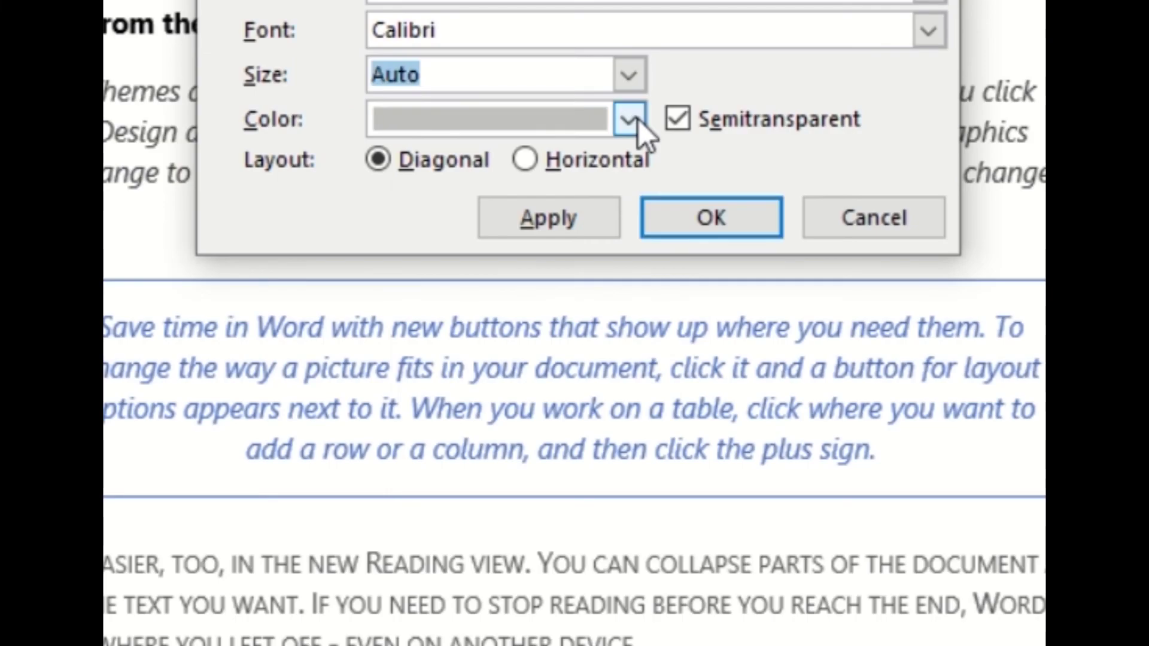
# Make the ASAP text watermark dark red, apply it to the page, and close the dialog
pyautogui.click(631, 483)
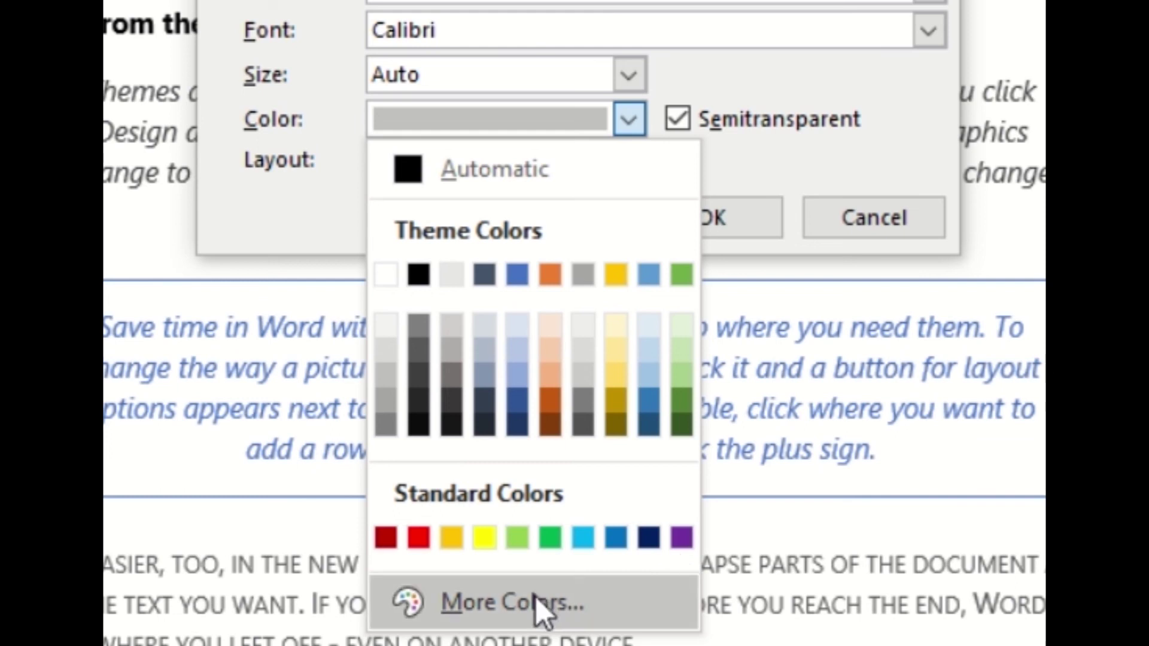
pyautogui.click(387, 537)
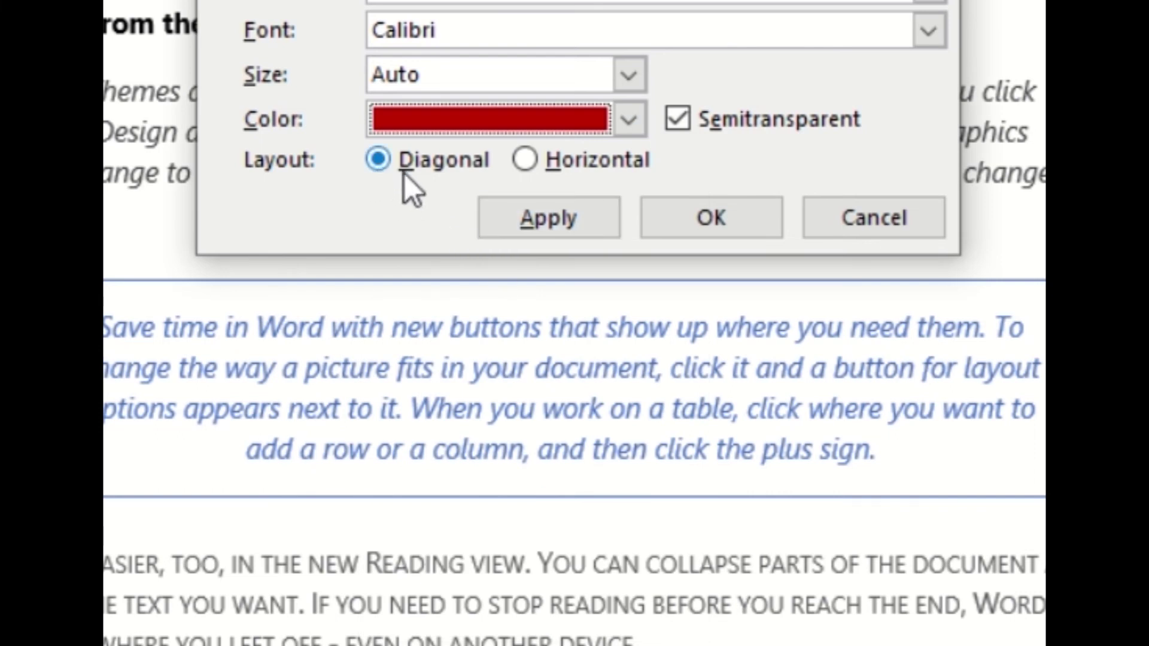
pyautogui.click(525, 226)
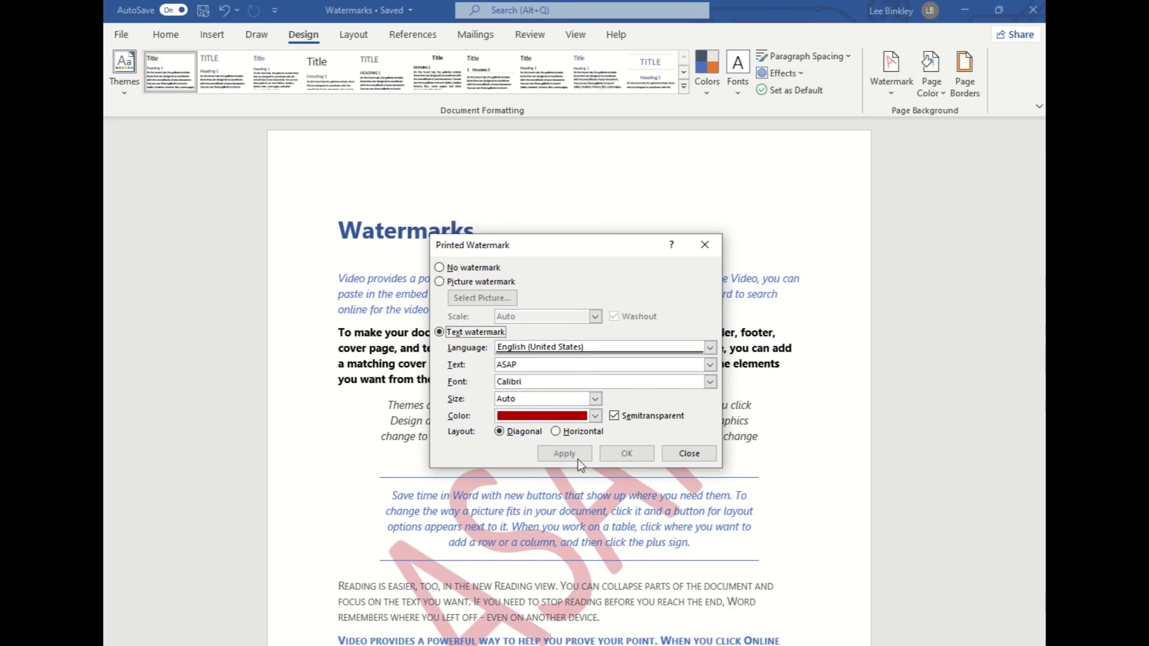
pyautogui.click(688, 456)
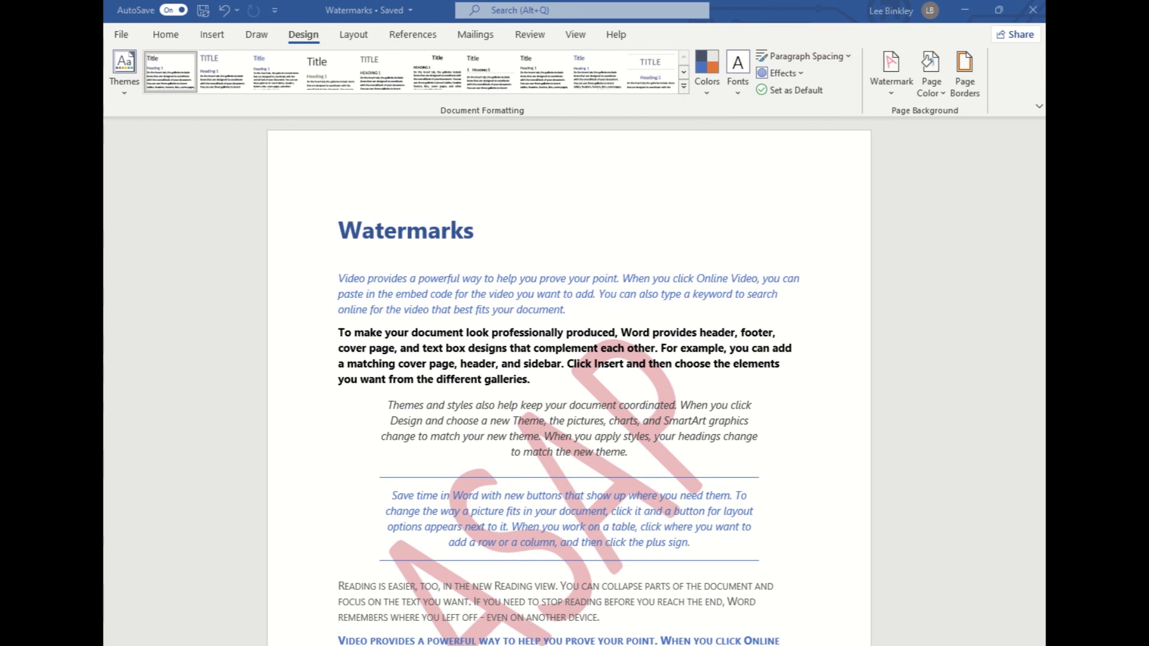
# Remove the ASAP watermark, then reopen Custom Watermark and choose Picture watermark
pyautogui.click(888, 92)
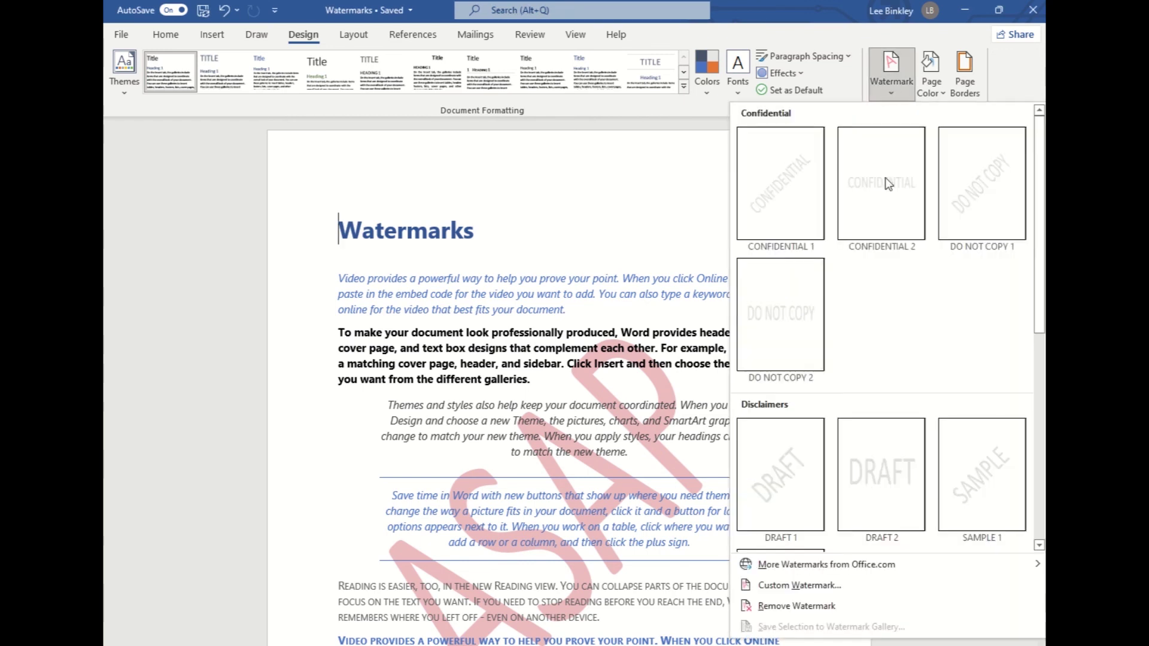
pyautogui.click(795, 606)
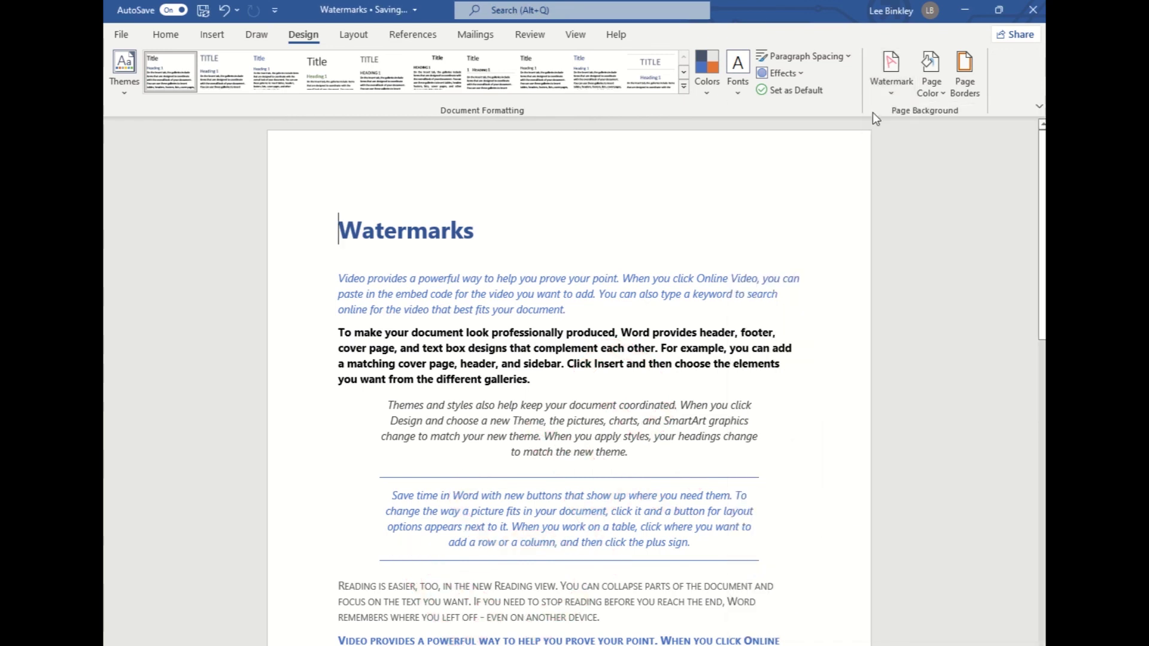
pyautogui.click(893, 67)
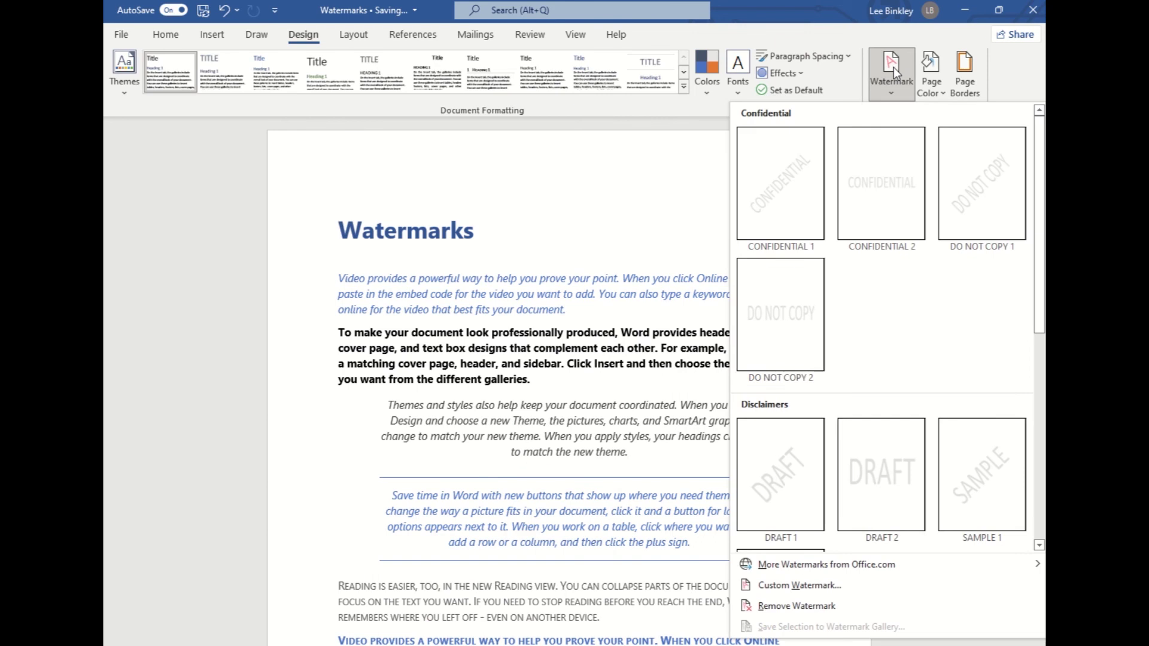
pyautogui.click(820, 586)
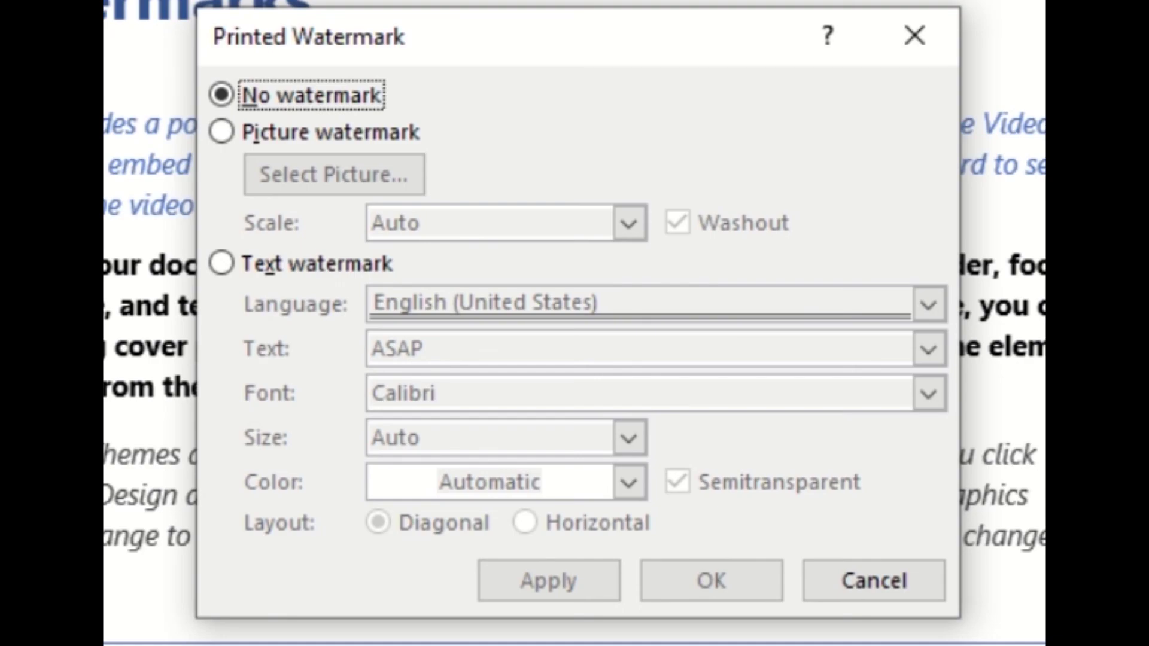
pyautogui.click(222, 133)
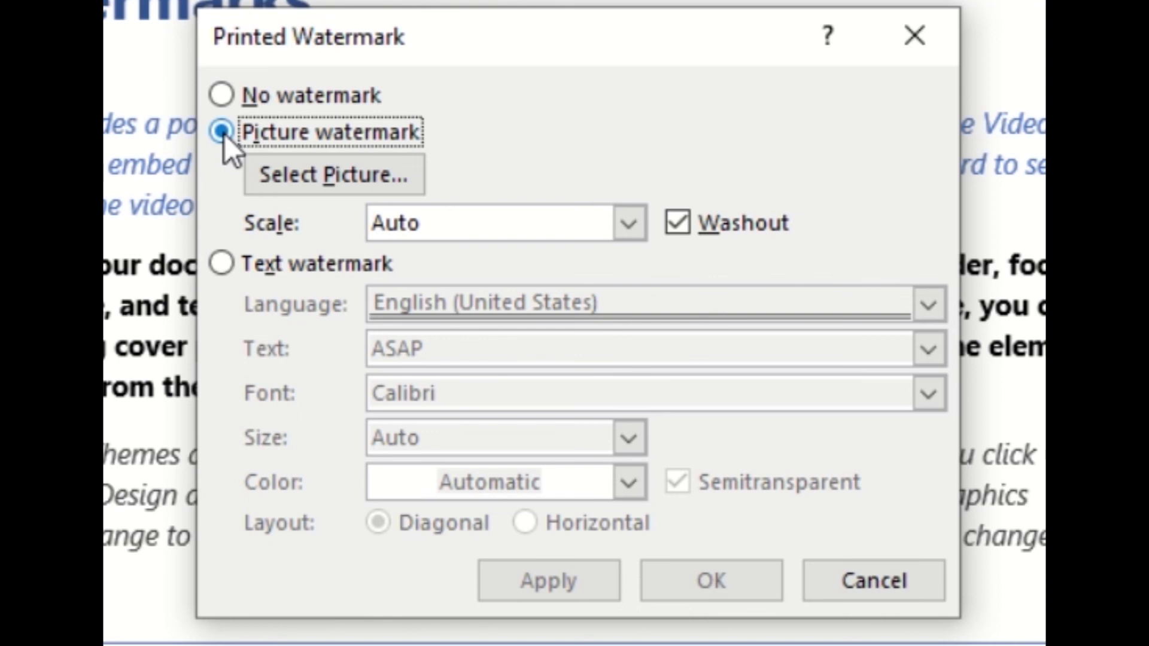
# Apply TCW_Logo Glyph_nobkgd.png as a washed-out picture watermark at Auto scale
pyautogui.click(340, 185)
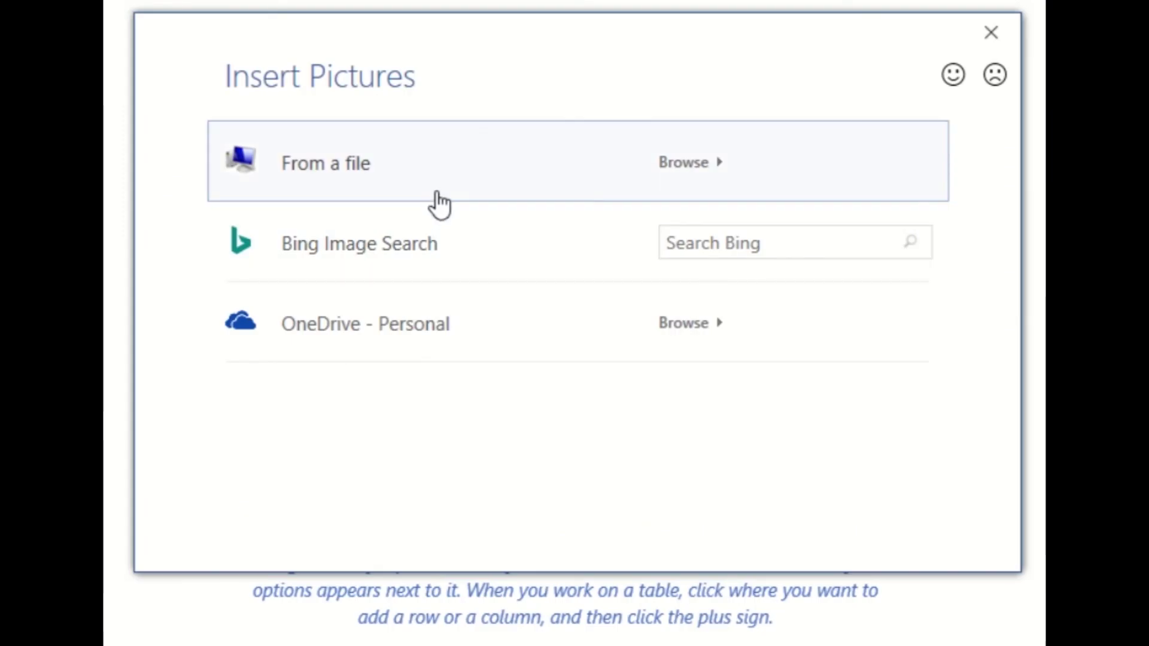
pyautogui.click(440, 192)
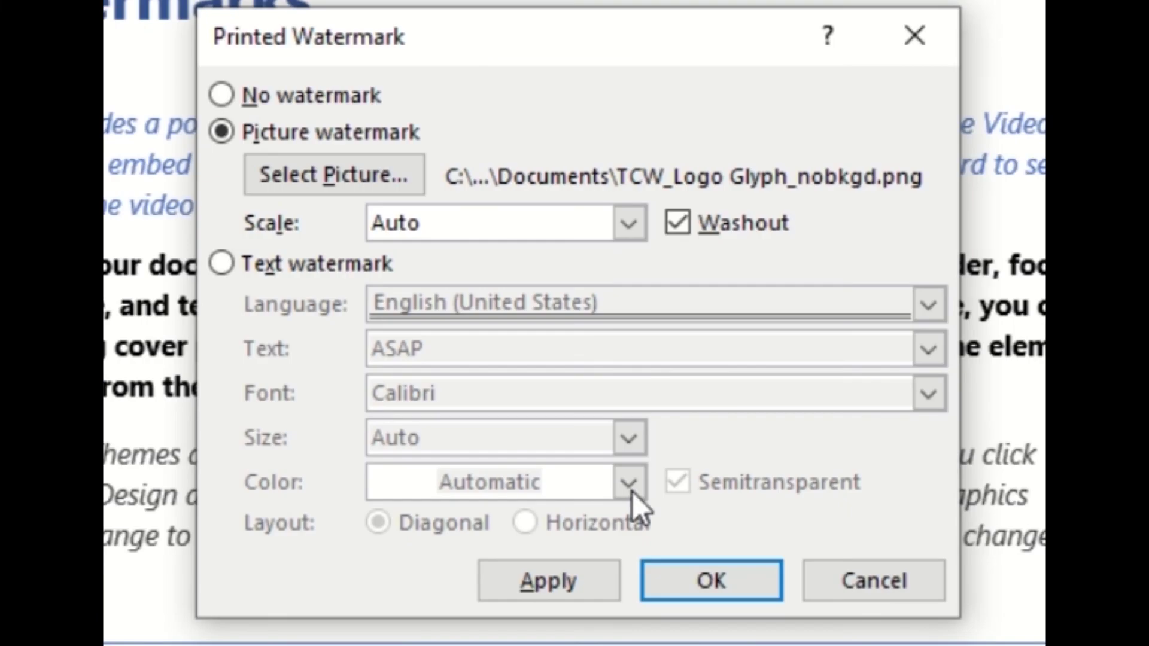
pyautogui.click(630, 224)
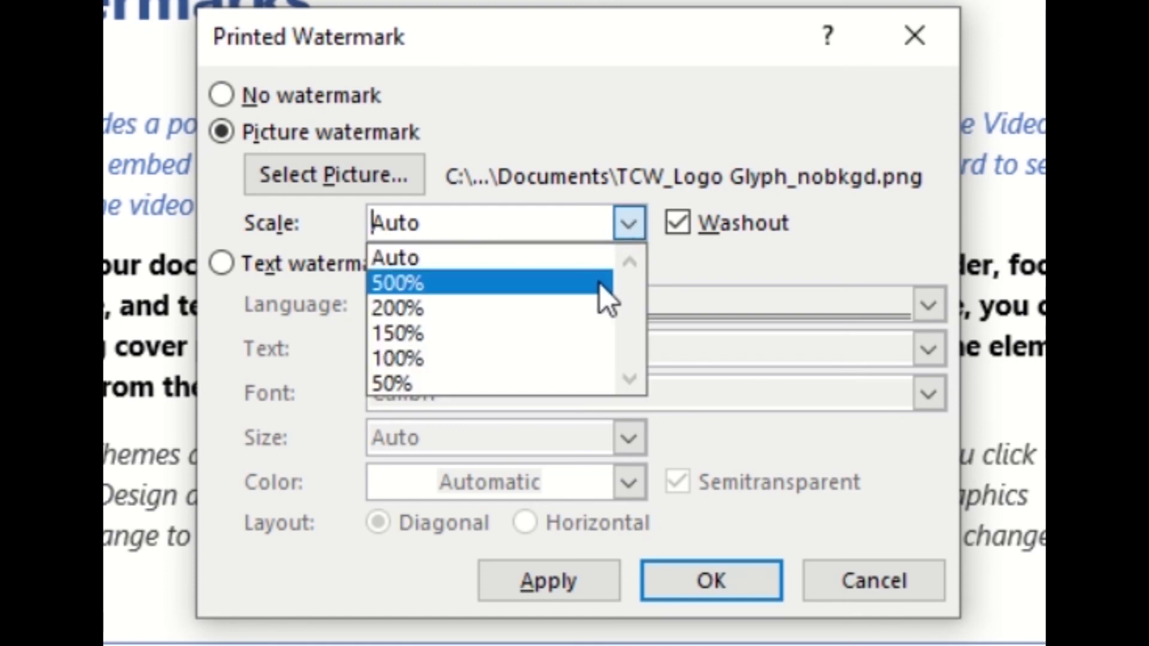
pyautogui.click(664, 255)
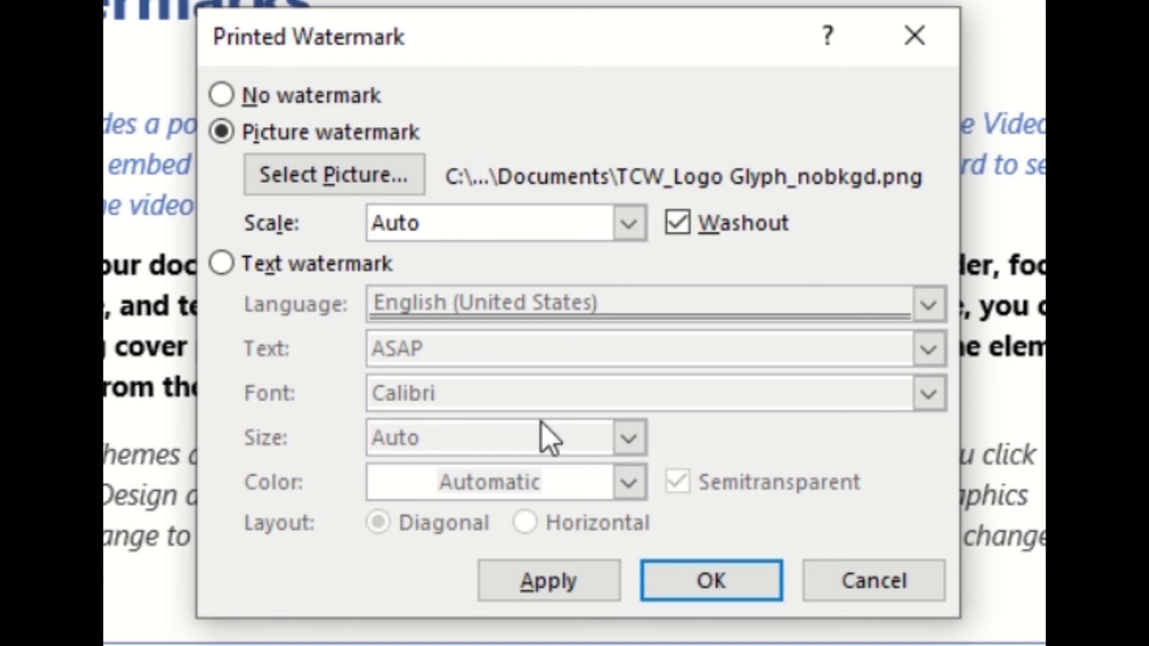
pyautogui.click(556, 581)
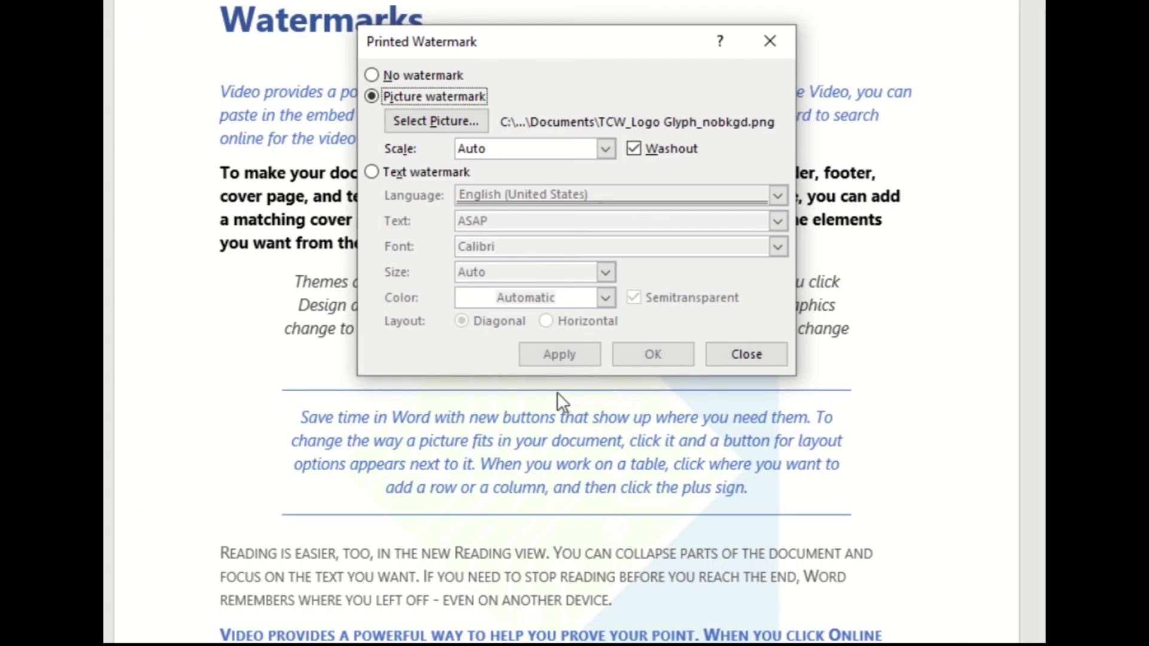
pyautogui.click(747, 356)
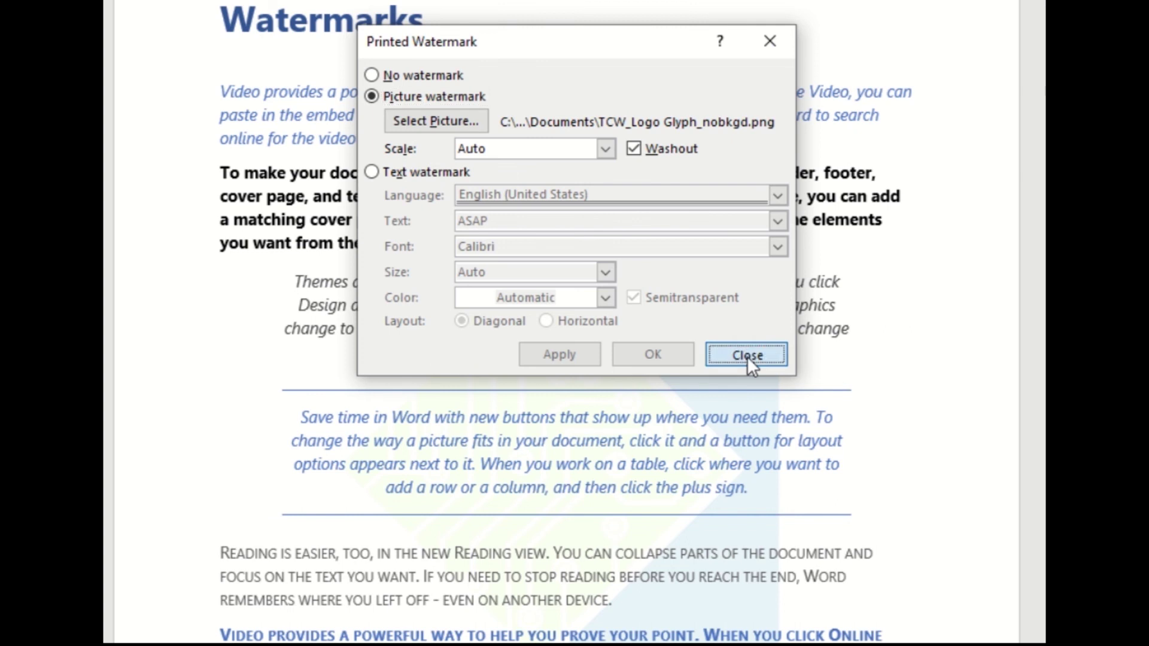